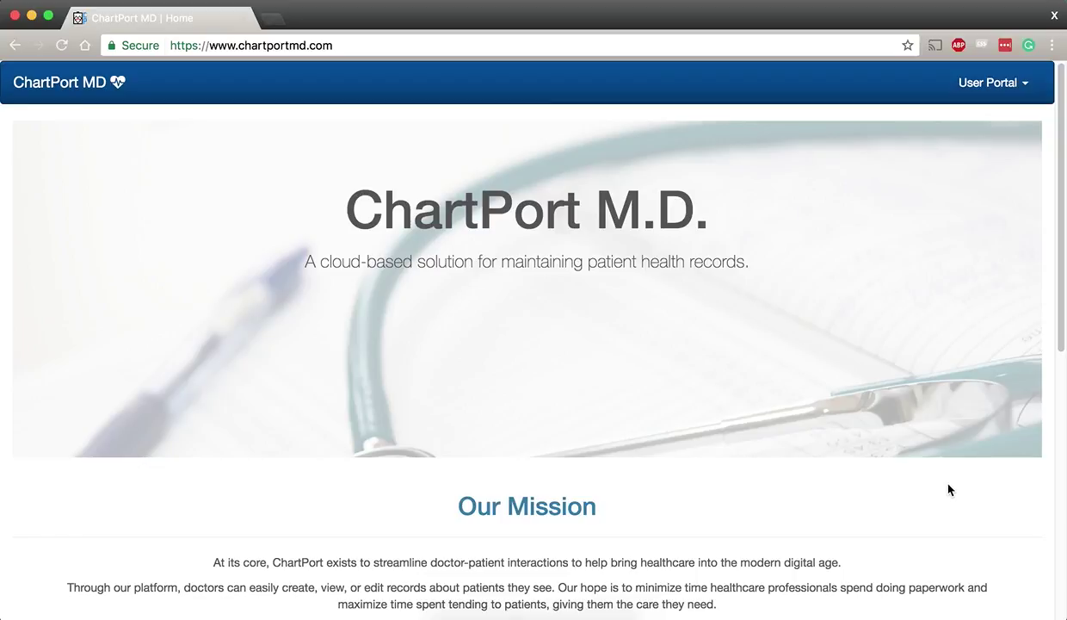
Log in via User Portal > Log In with the test doctor account's email and password
scroll(947, 482, "down", 3)
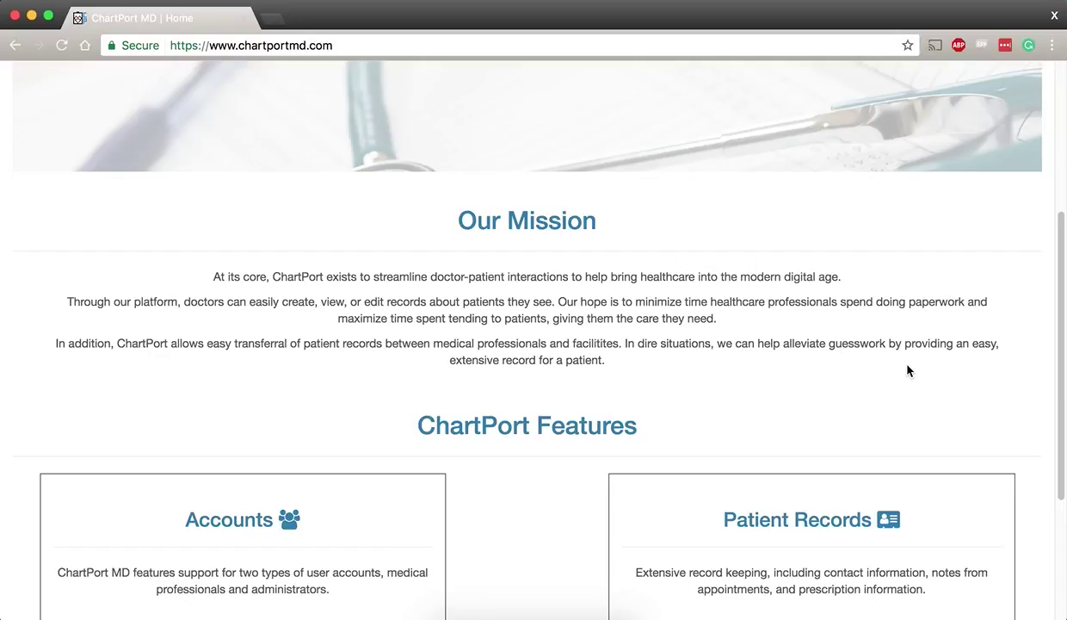
scroll(865, 381, "down", 3)
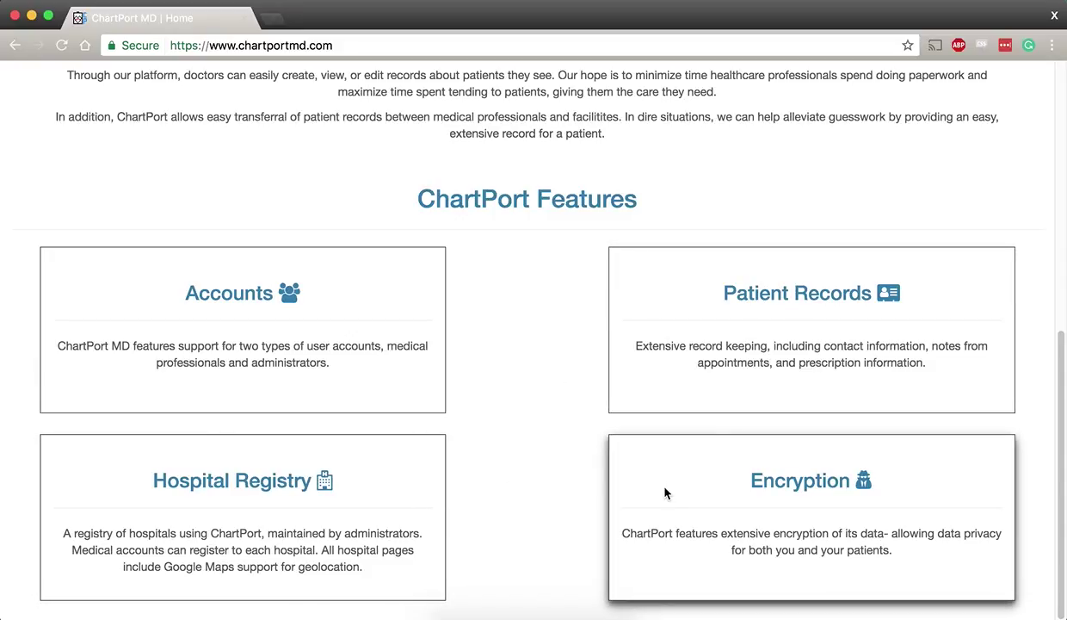
scroll(588, 501, "up", 6)
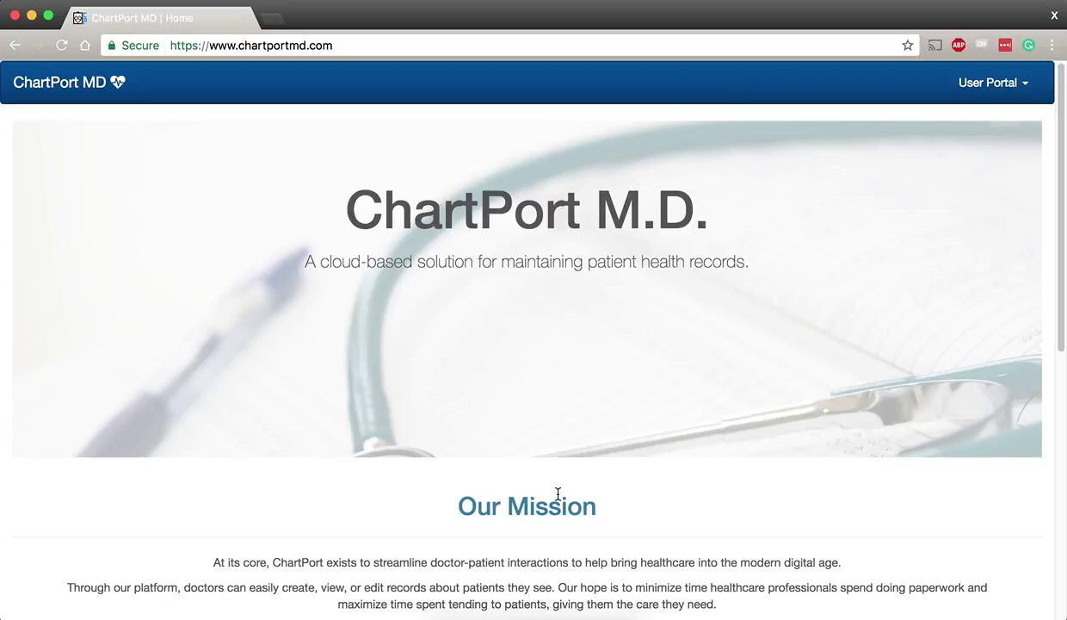
left_click(974, 100)
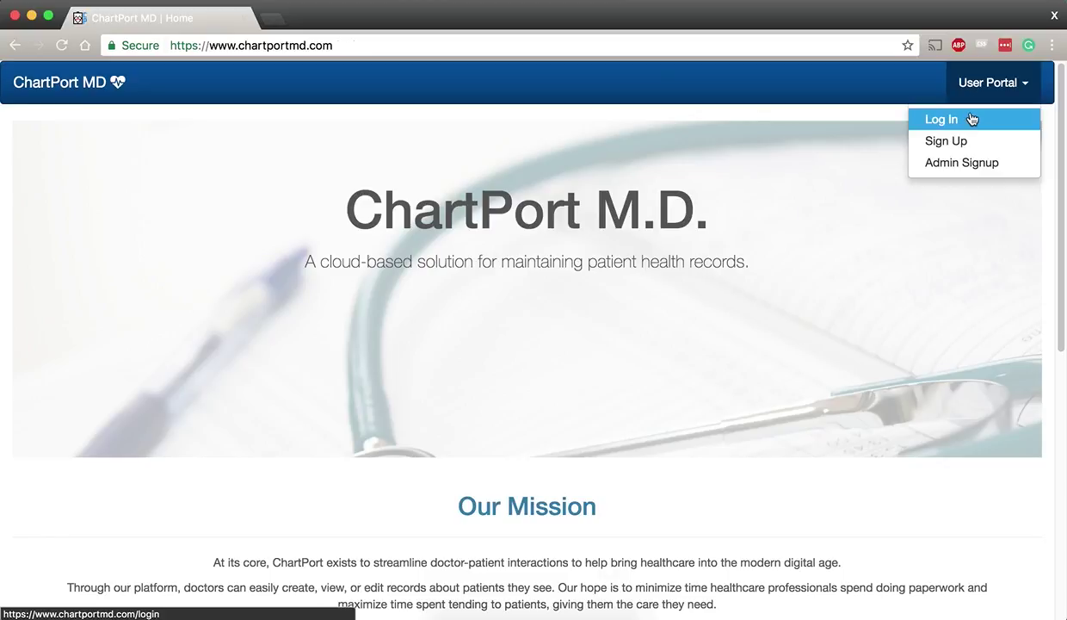
left_click(972, 119)
left_click(500, 340)
type("tes")
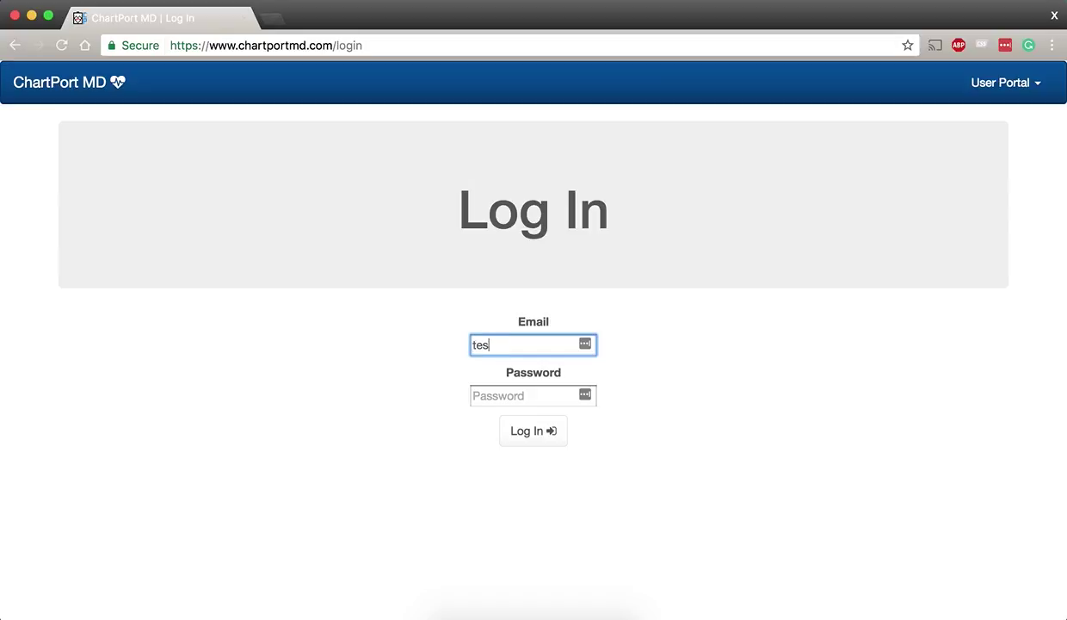
type("t@test.com")
key("Tab")
type("test")
key("Return")
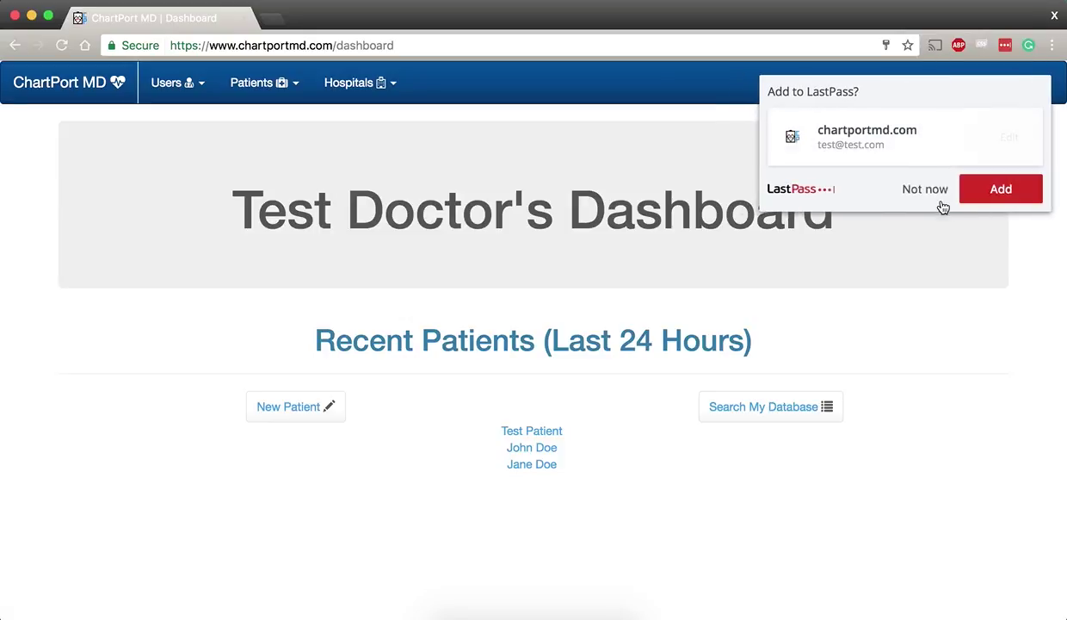
Decline the LastPass save prompt and look through the Users, Patients and Hospitals menus
left_click(926, 191)
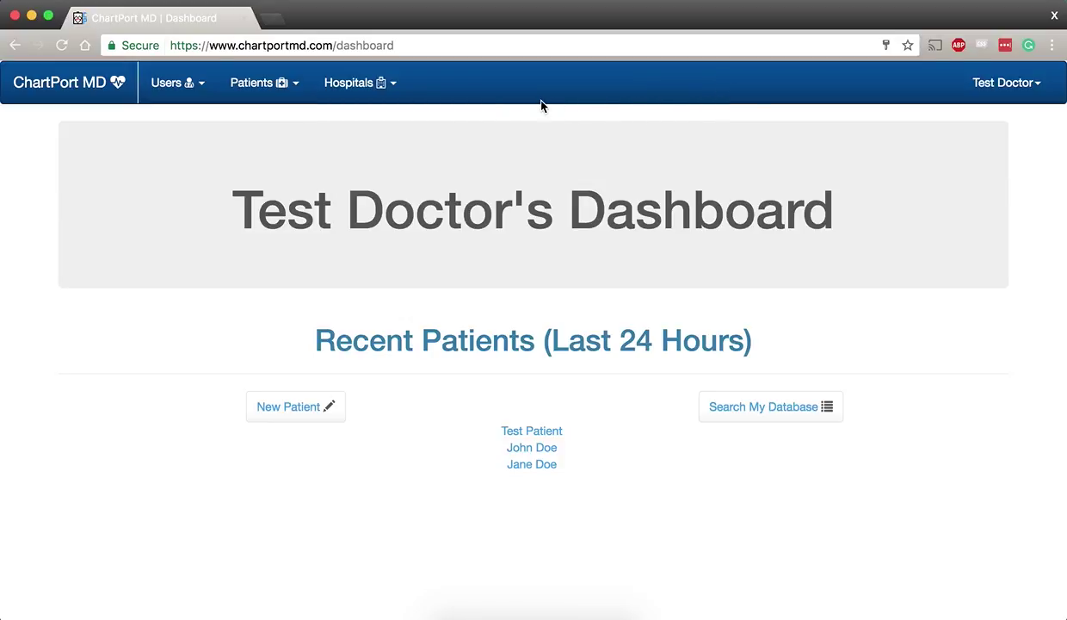
left_click(202, 96)
left_click(249, 86)
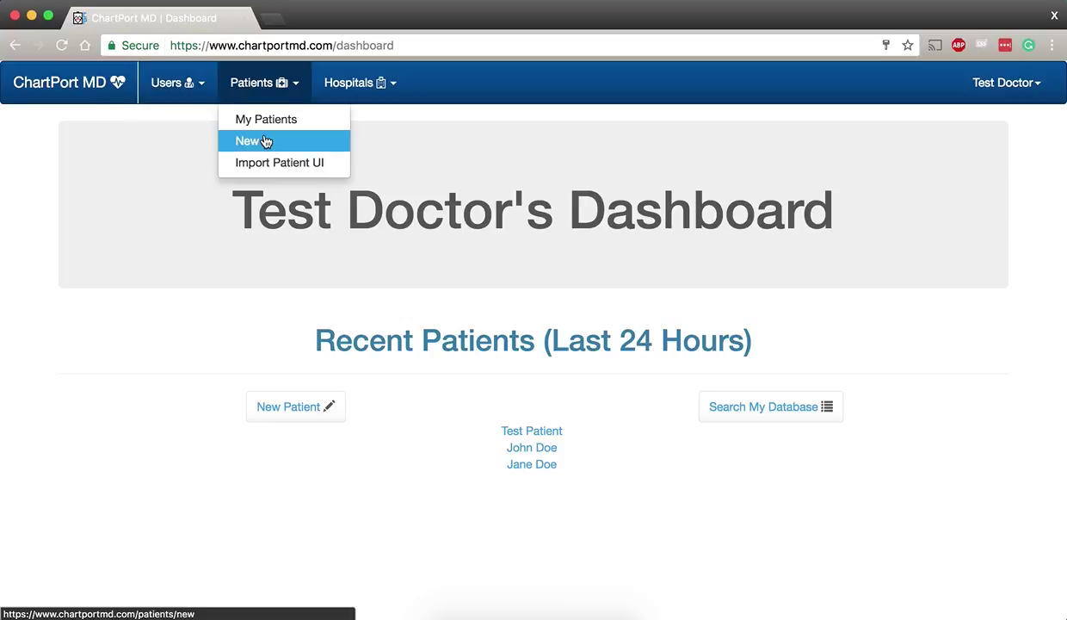
left_click(390, 97)
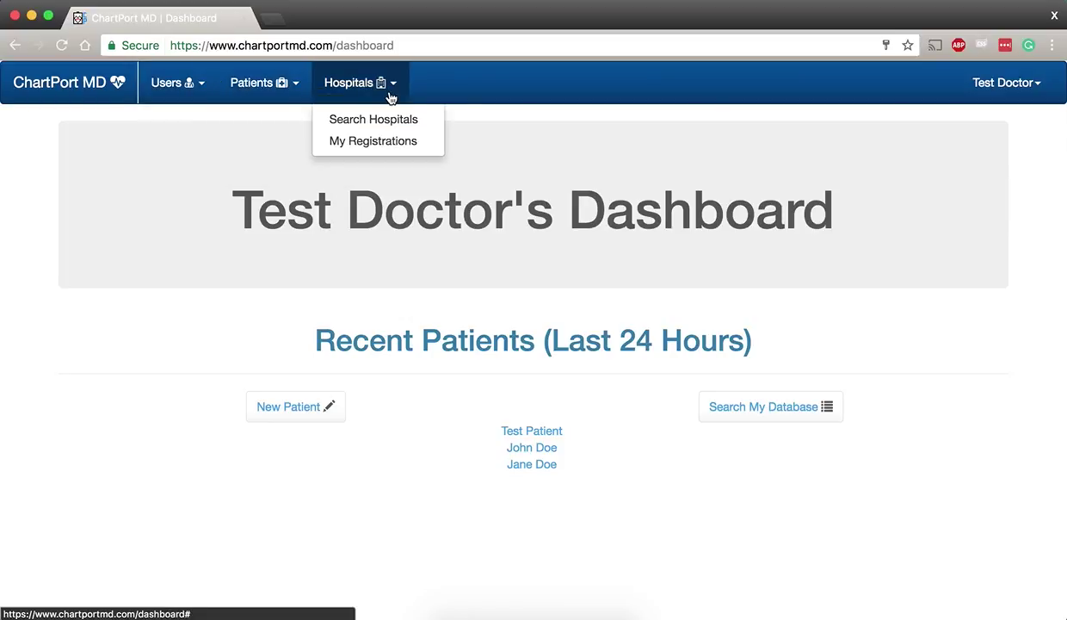
left_click(593, 105)
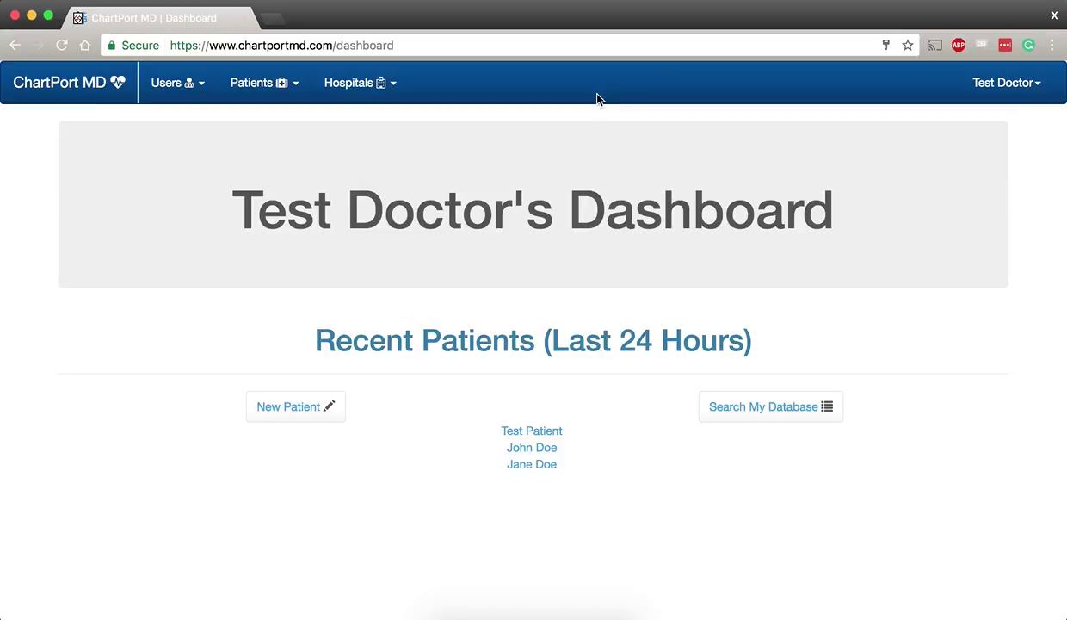
Open Test Patient and review its February 27, 2017 note and Cefadroxil prescription
left_click(561, 437)
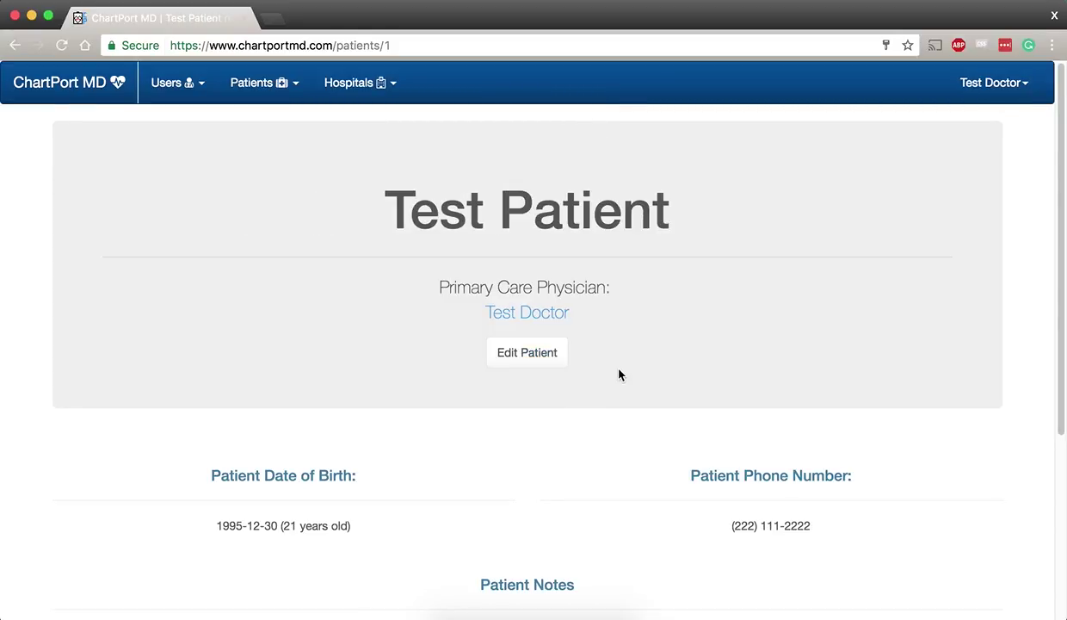
scroll(624, 372, "down", 5)
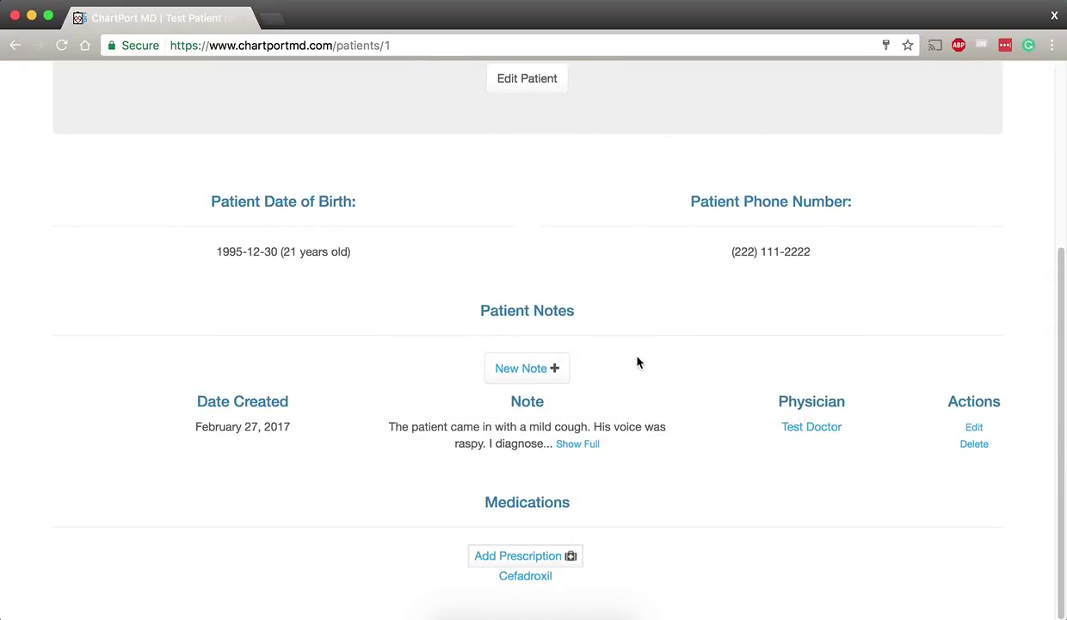
scroll(638, 362, "up", 5)
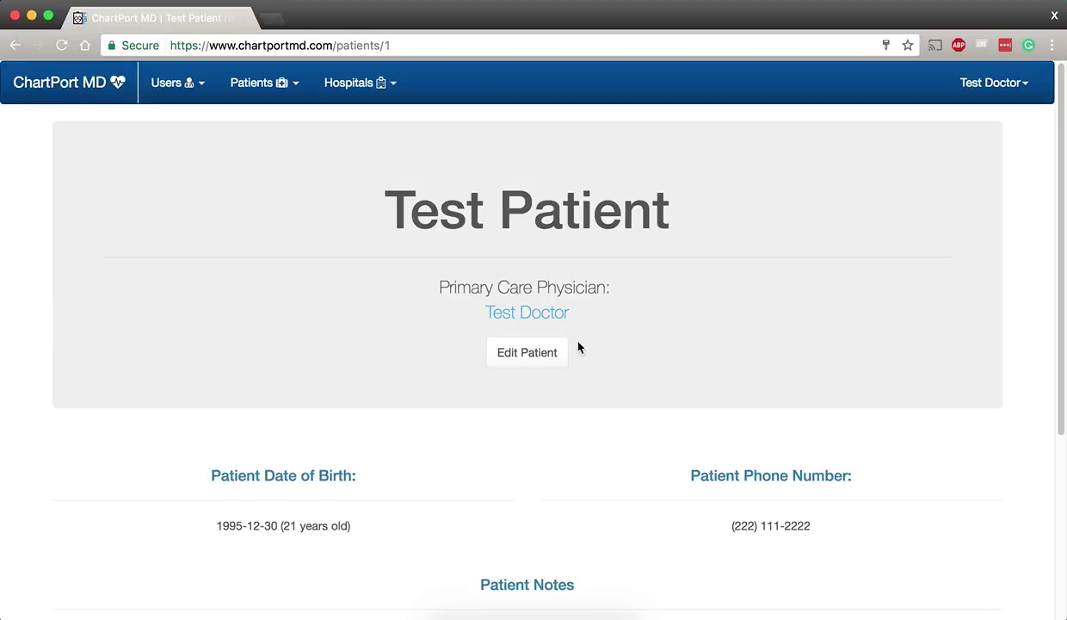
scroll(567, 353, "down", 5)
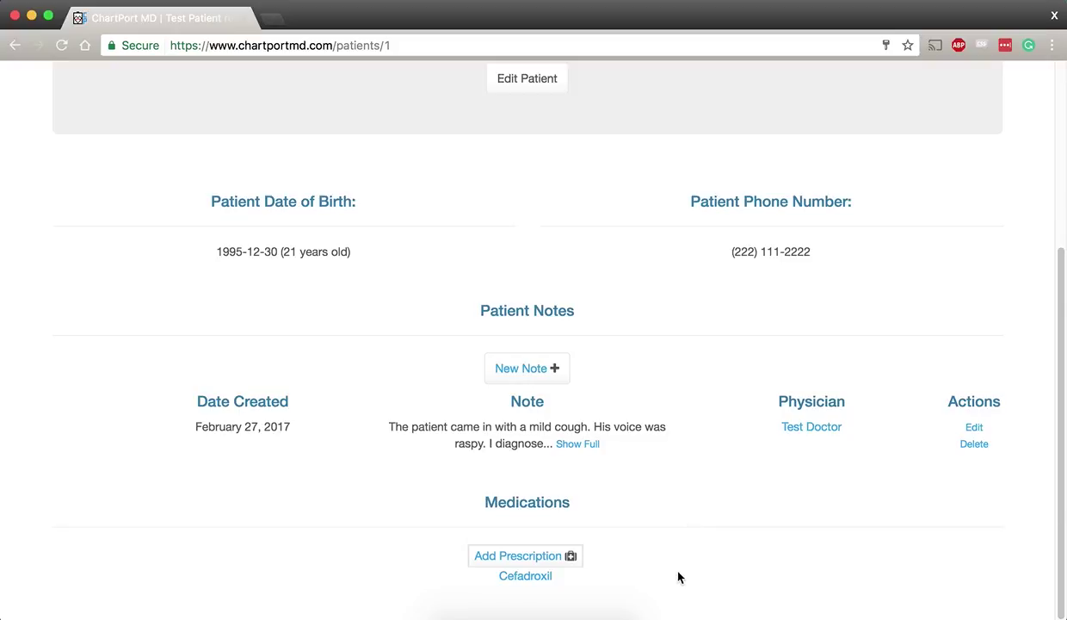
mouse_move(546, 584)
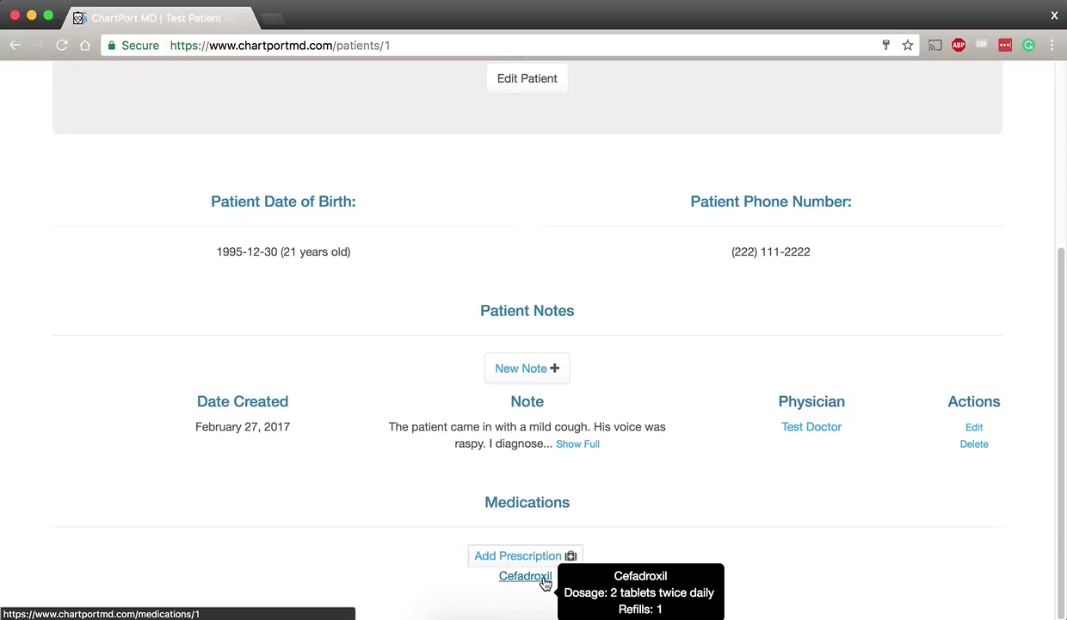
scroll(667, 465, "up", 5)
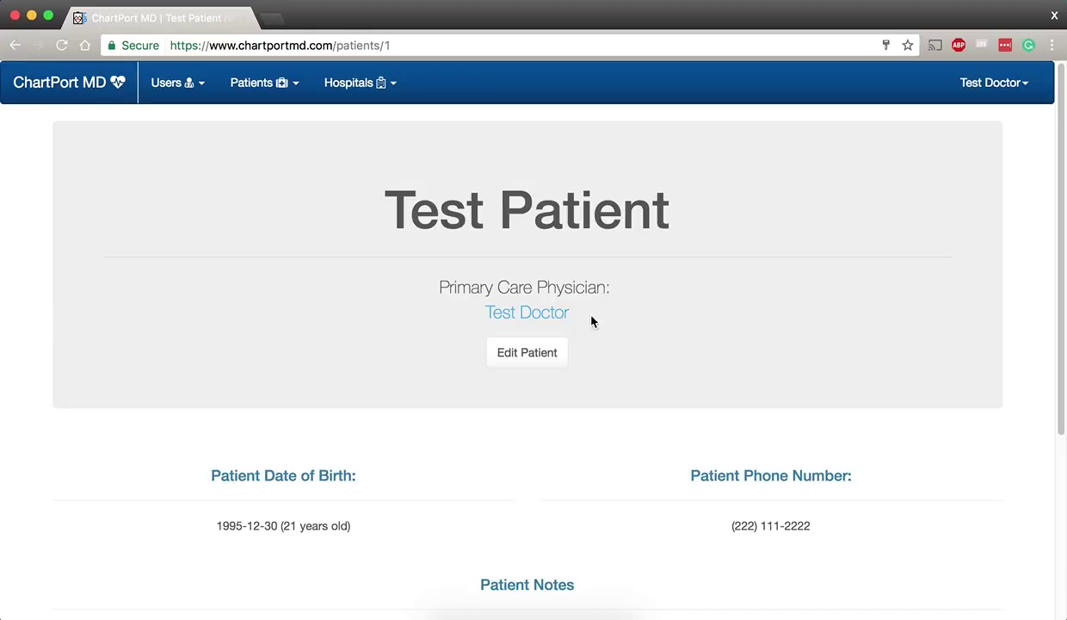
From the Patients import page, open the record of Test Doctor 2's patient
left_click(279, 85)
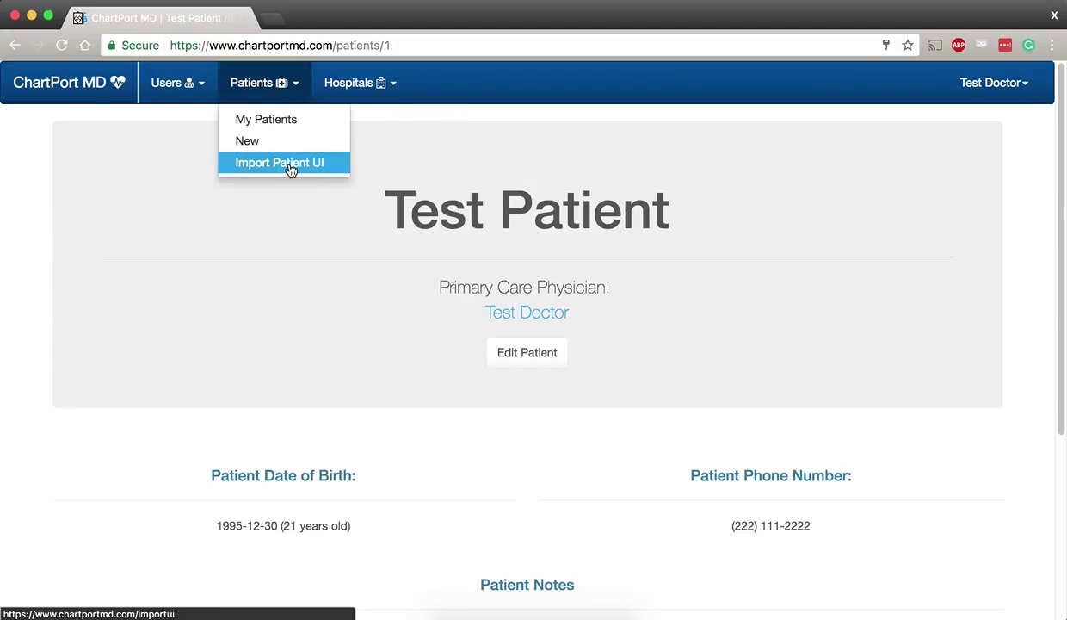
left_click(289, 169)
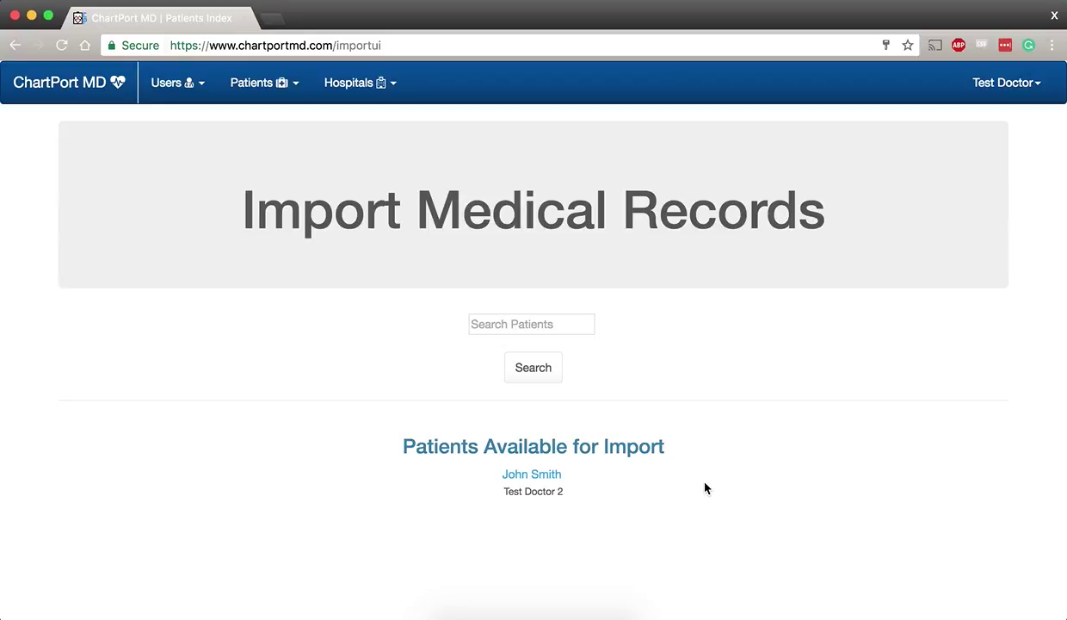
left_click(555, 482)
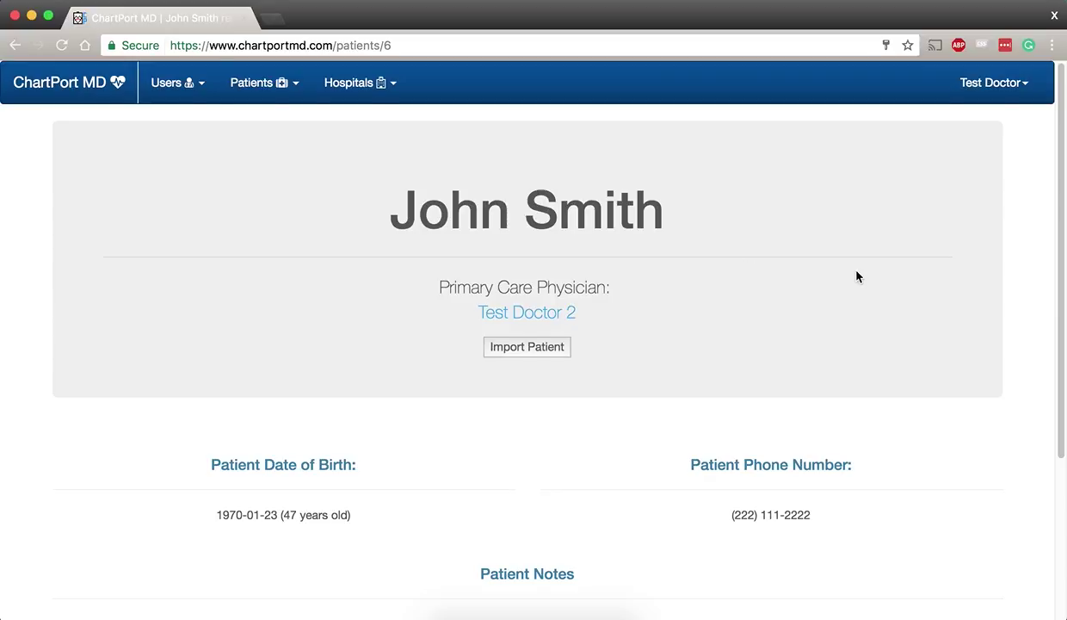
scroll(856, 277, "down", 5)
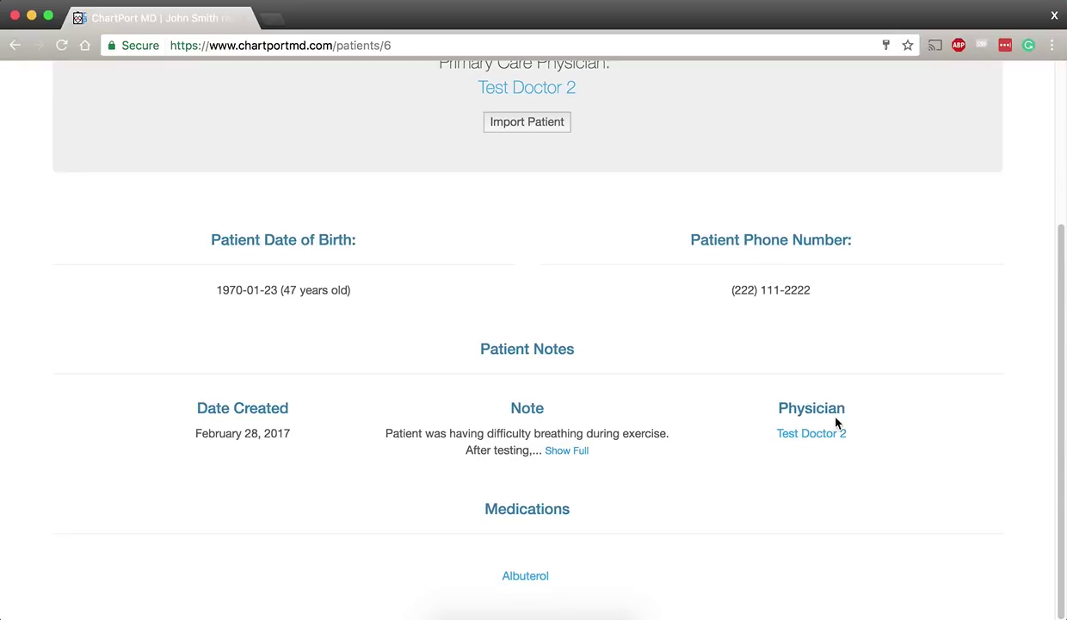
scroll(804, 453, "up", 3)
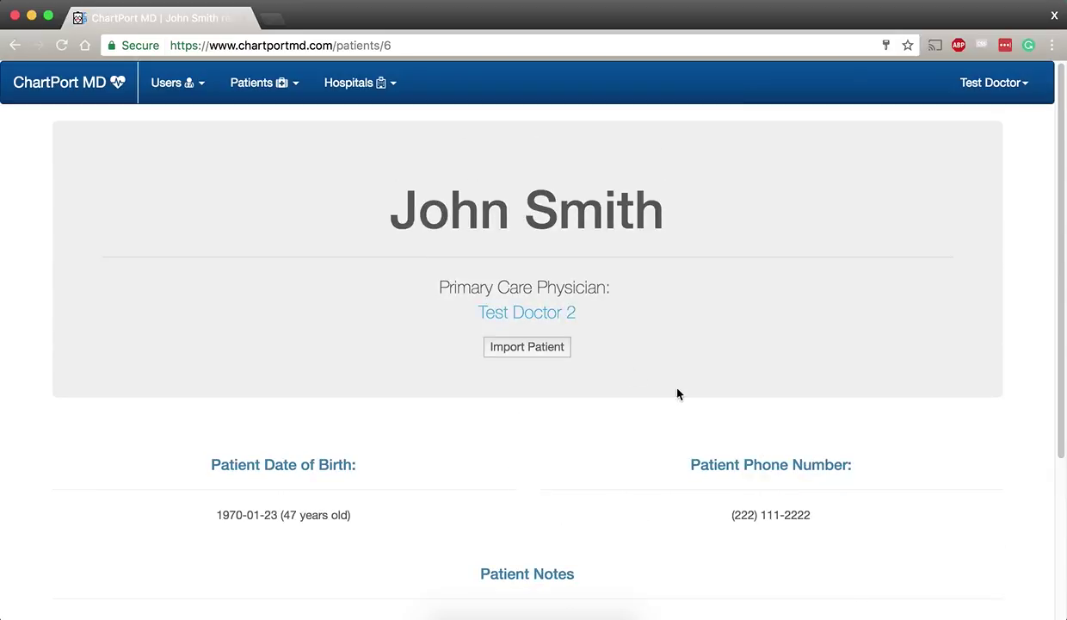
Import the patient, then reopen their record from the dashboard's Recent Patients list
left_click(552, 351)
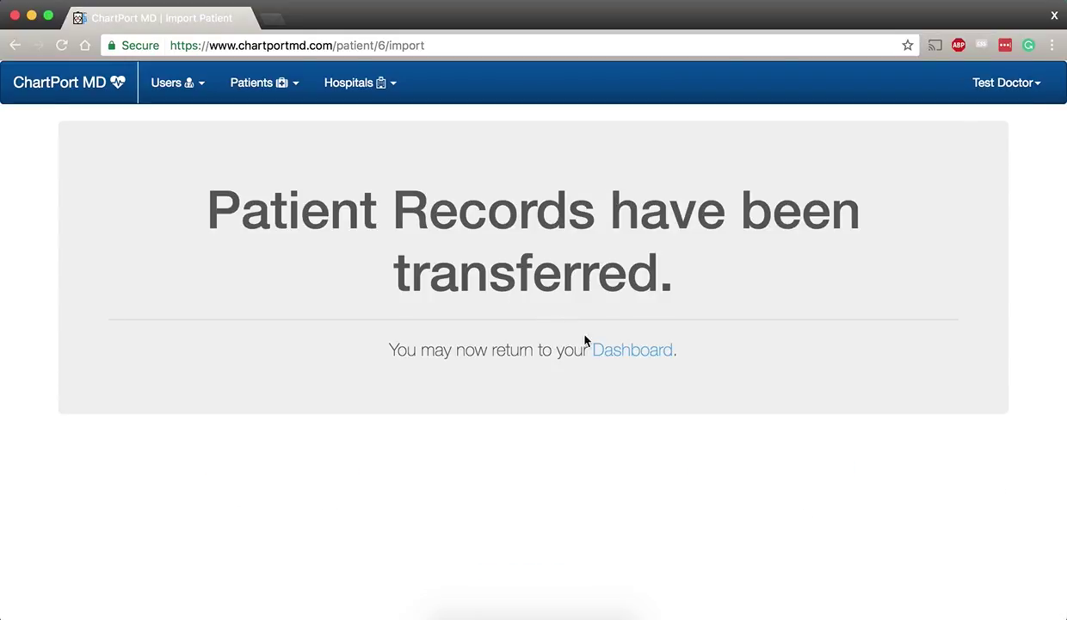
left_click(606, 352)
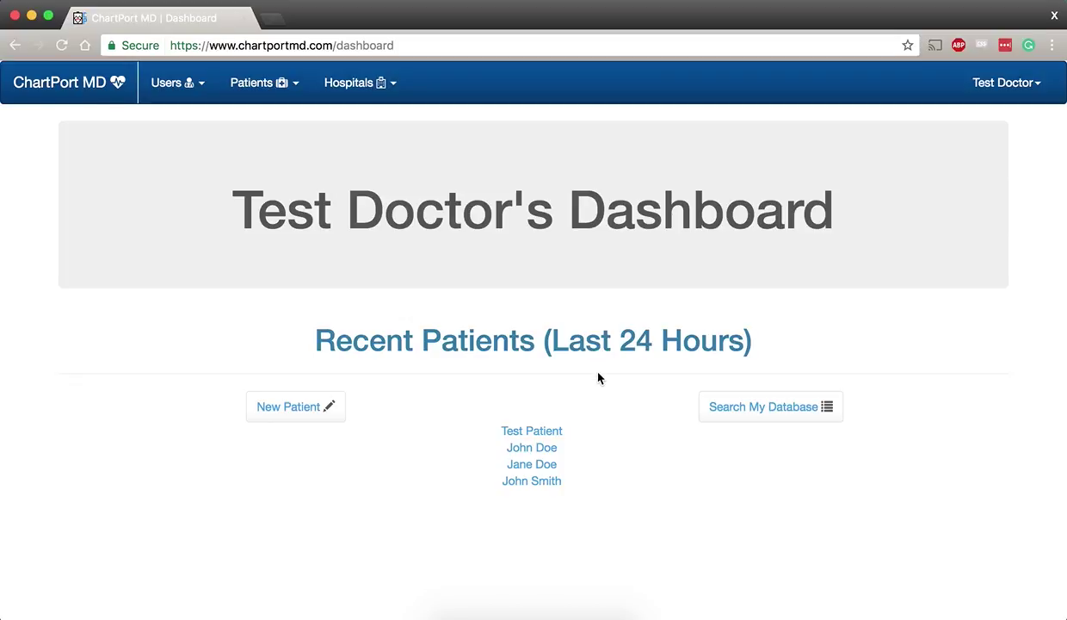
mouse_move(555, 489)
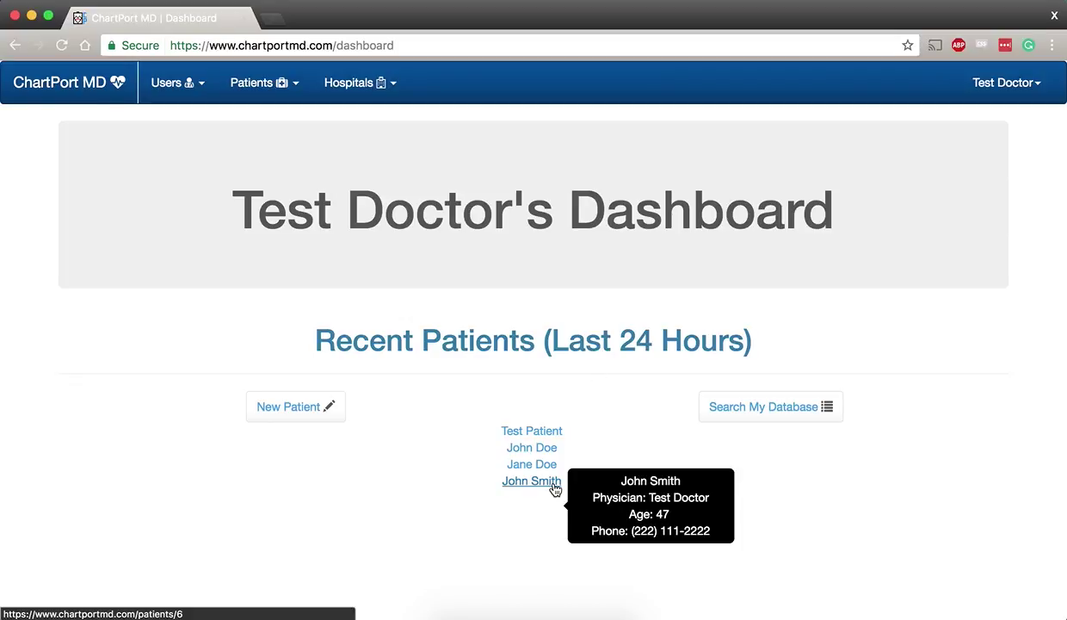
left_click(555, 489)
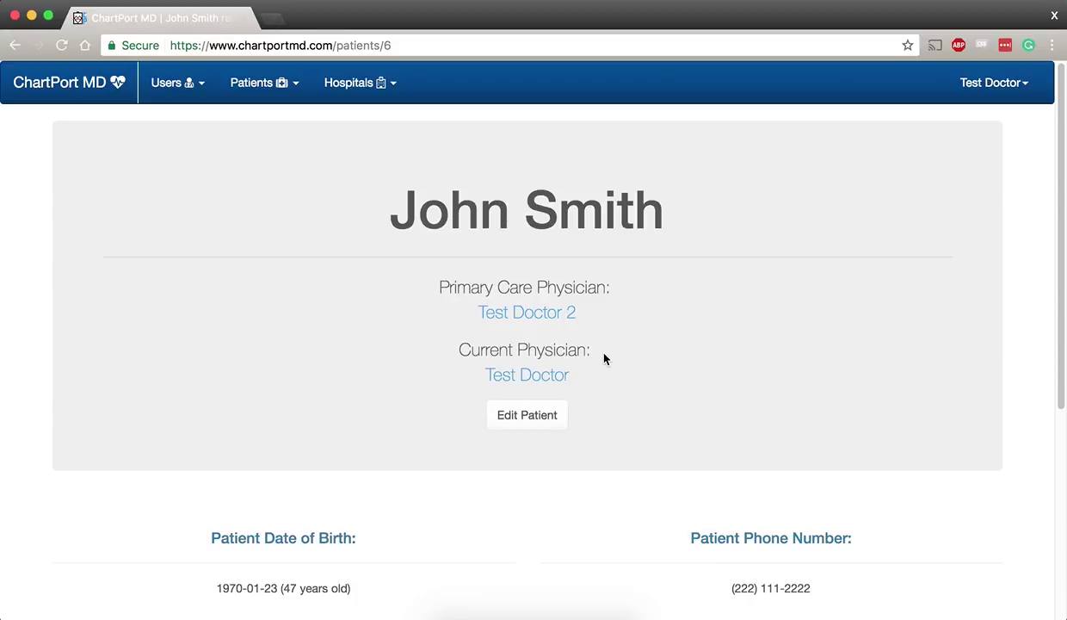
scroll(606, 357, "down", 4)
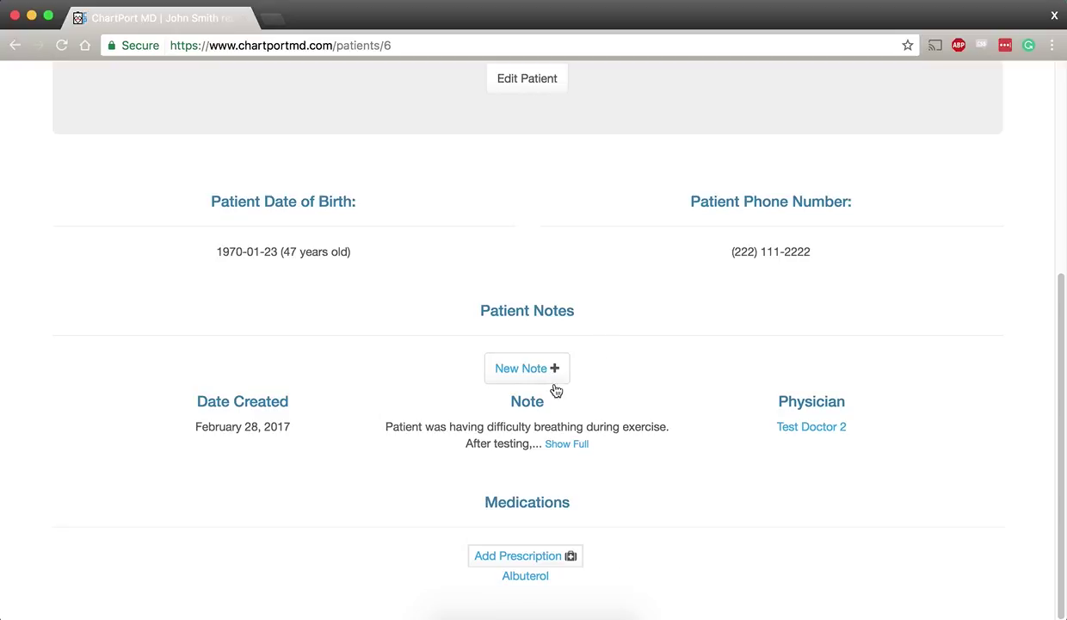
scroll(629, 532, "up", 4)
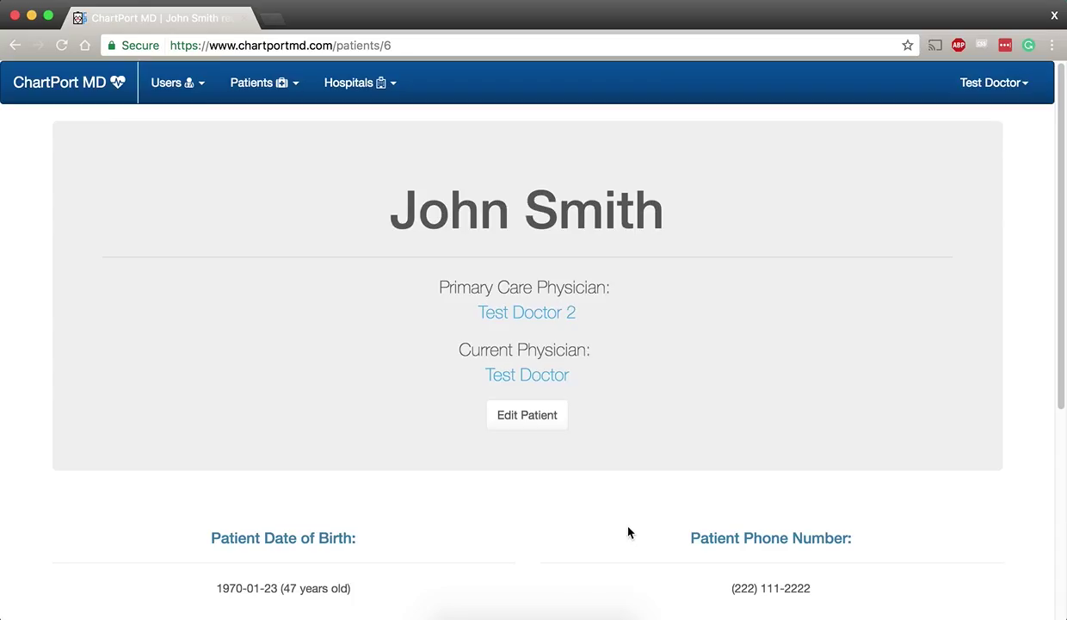
left_click(328, 100)
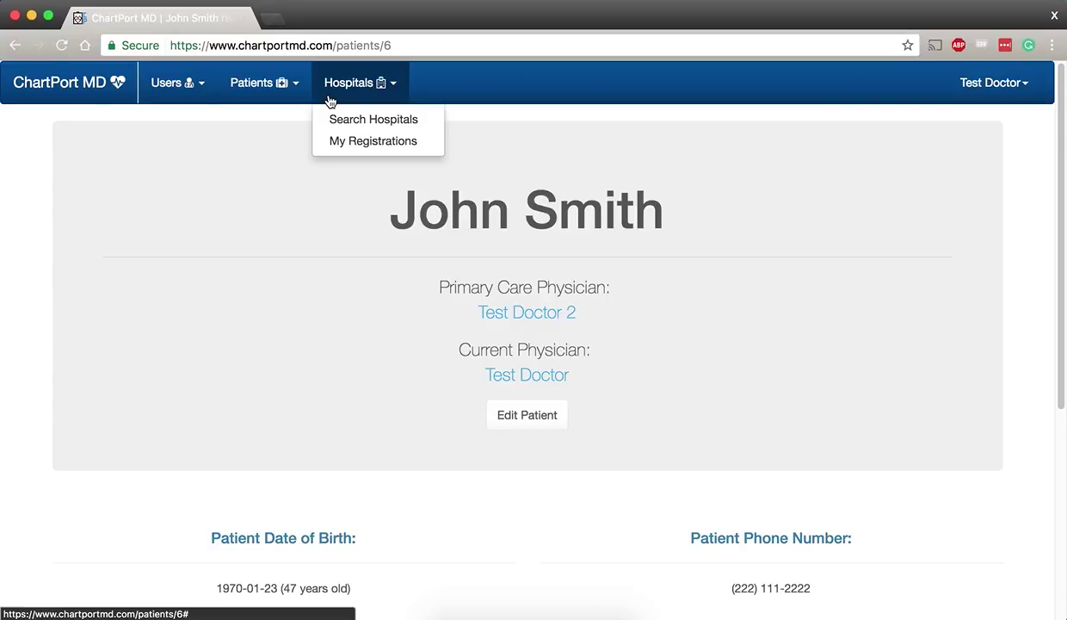
Open Purdue Student Health (Test) from Search Hospitals, dismiss the alert, and reload to show its map
left_click(336, 122)
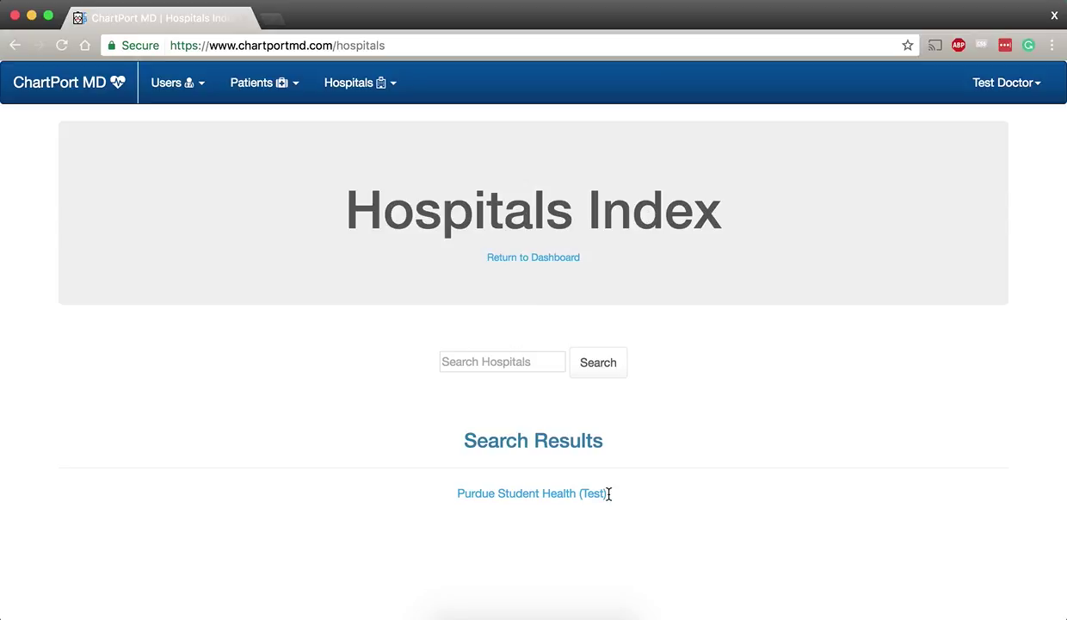
mouse_move(606, 499)
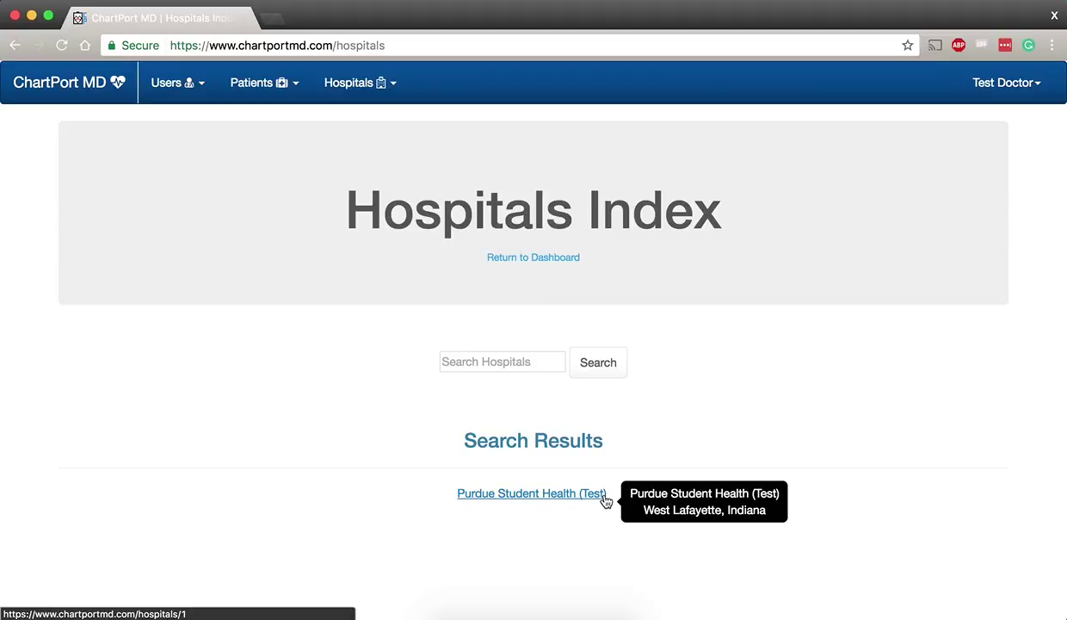
left_click(606, 495)
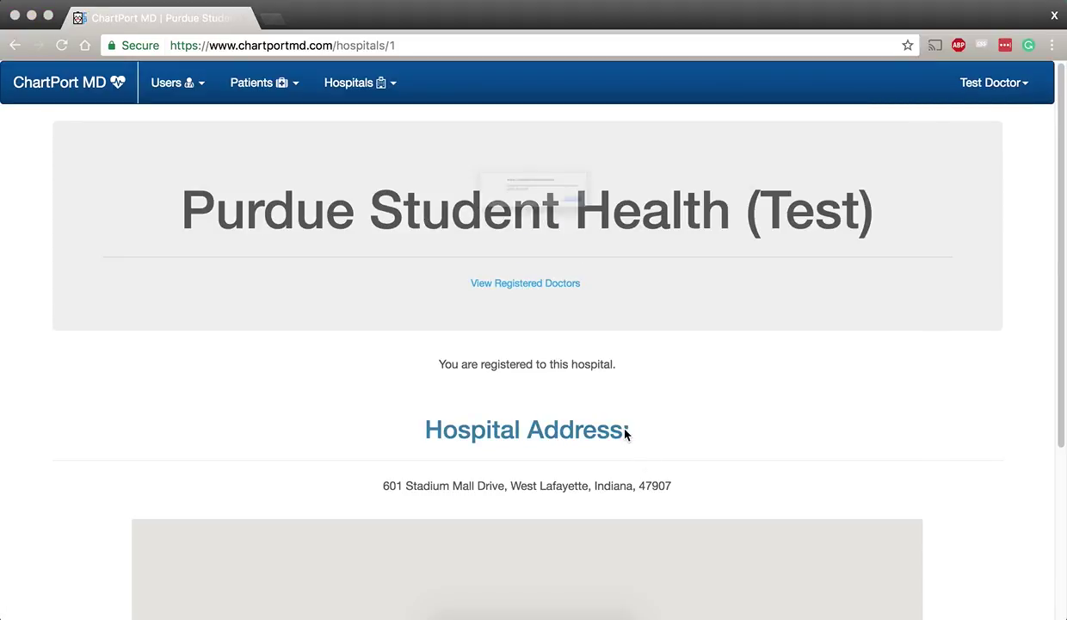
left_click(656, 226)
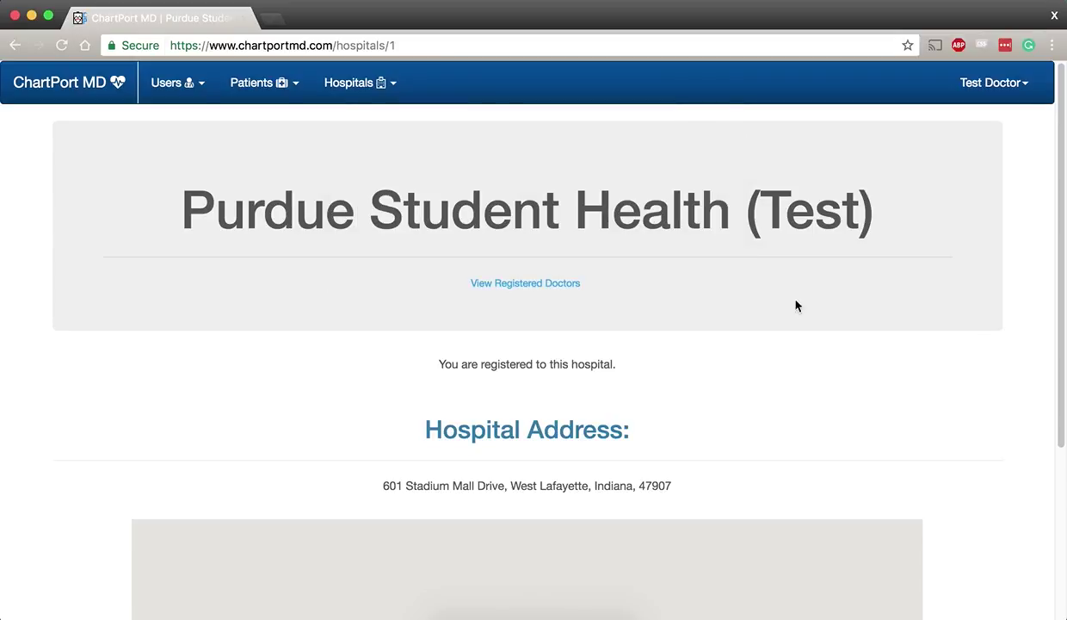
scroll(937, 384, "down", 3)
key("super+r")
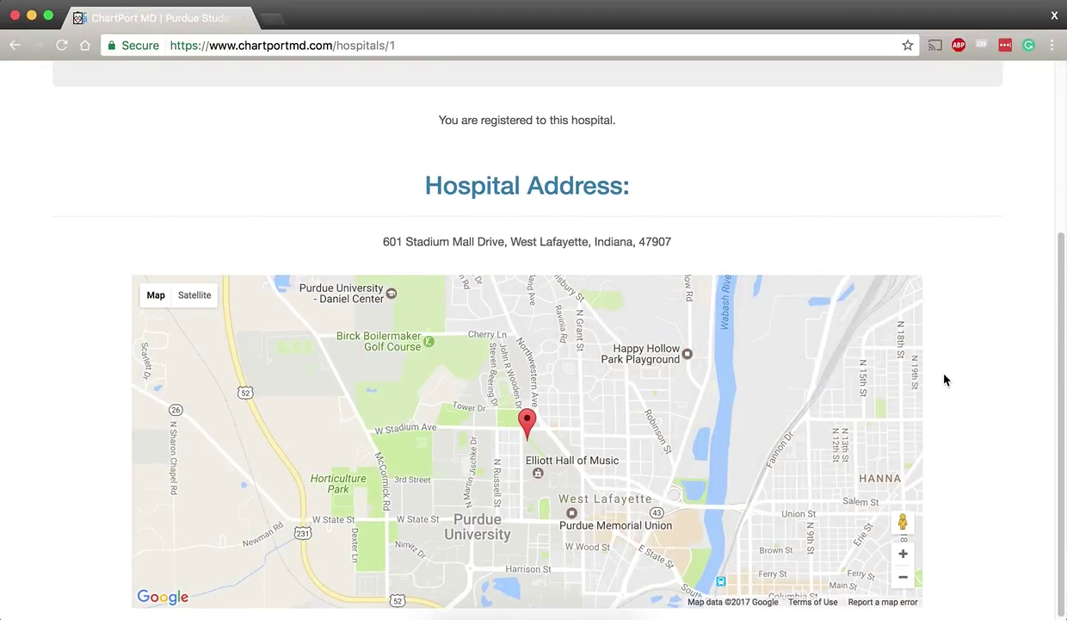
scroll(945, 379, "up", 3)
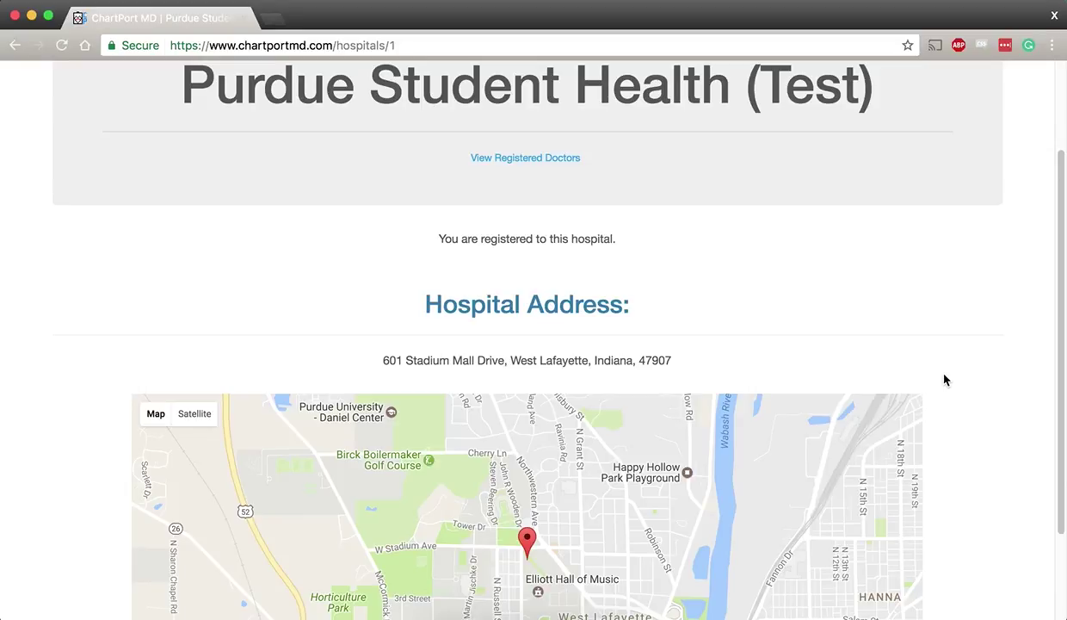
scroll(944, 379, "down", 3)
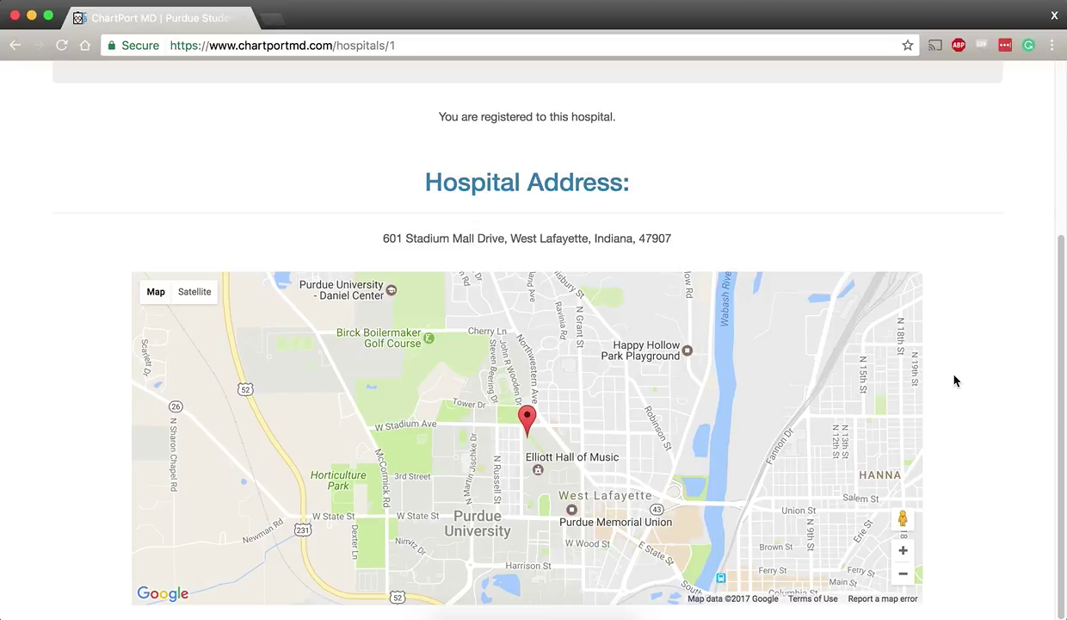
scroll(955, 381, "up", 6)
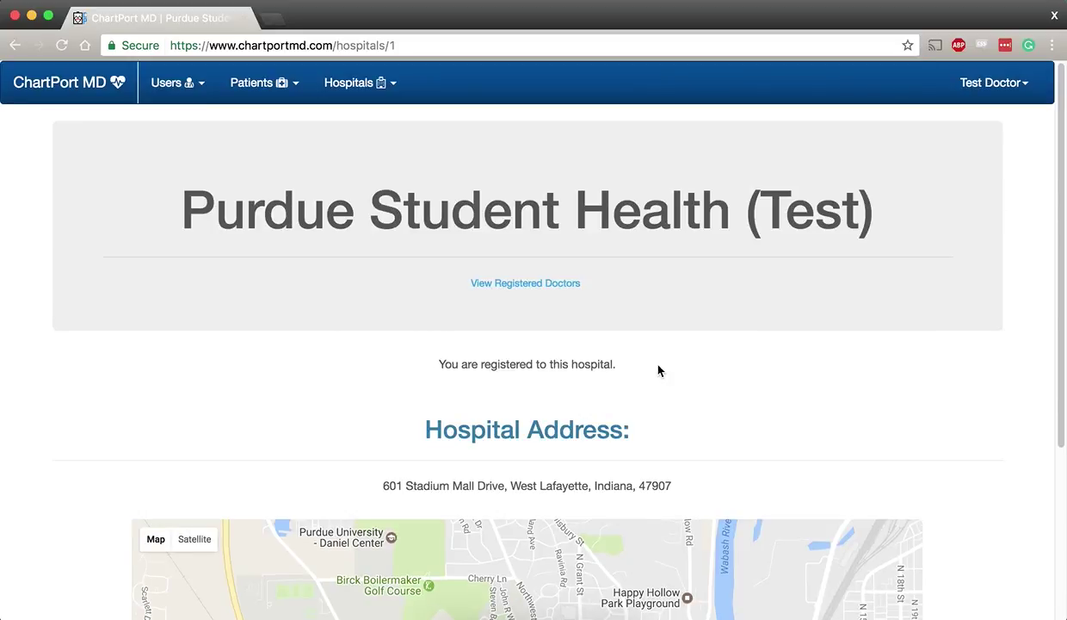
left_click(565, 288)
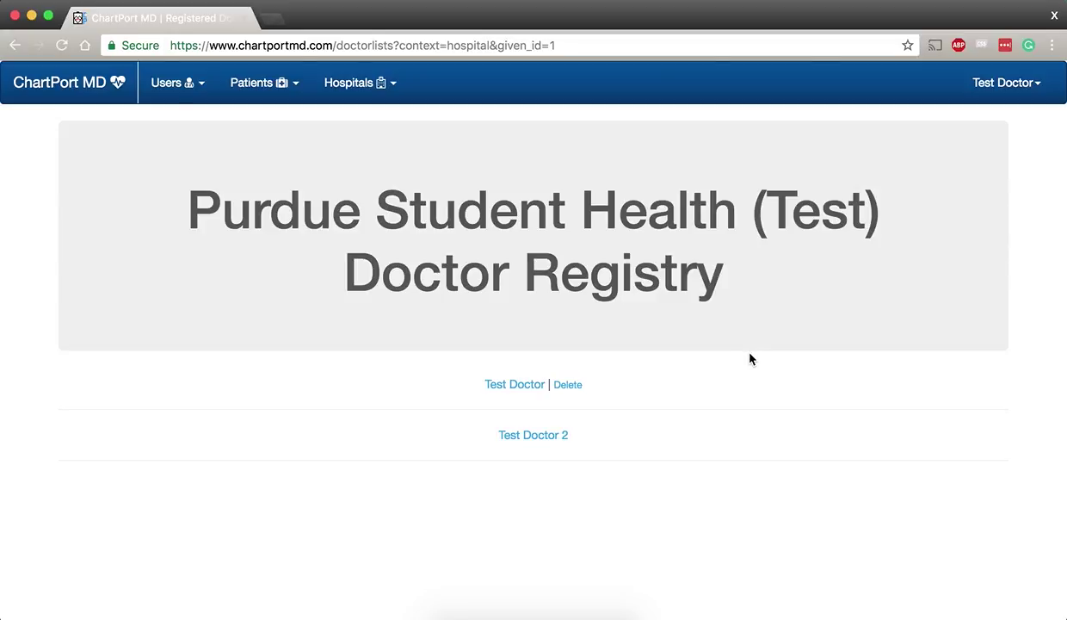
left_click(519, 387)
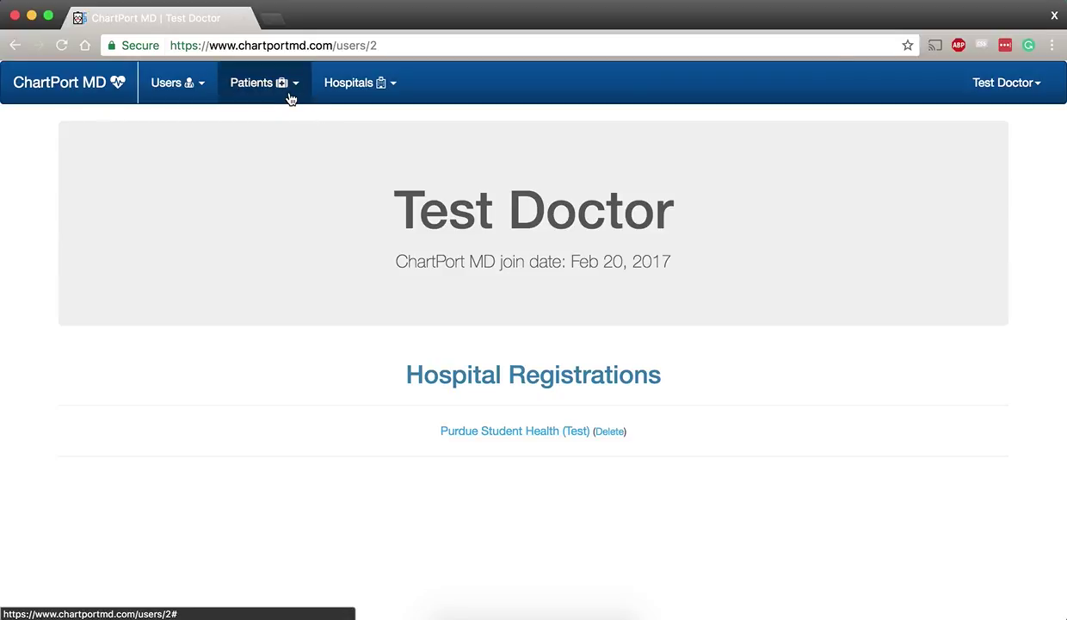
left_click(529, 437)
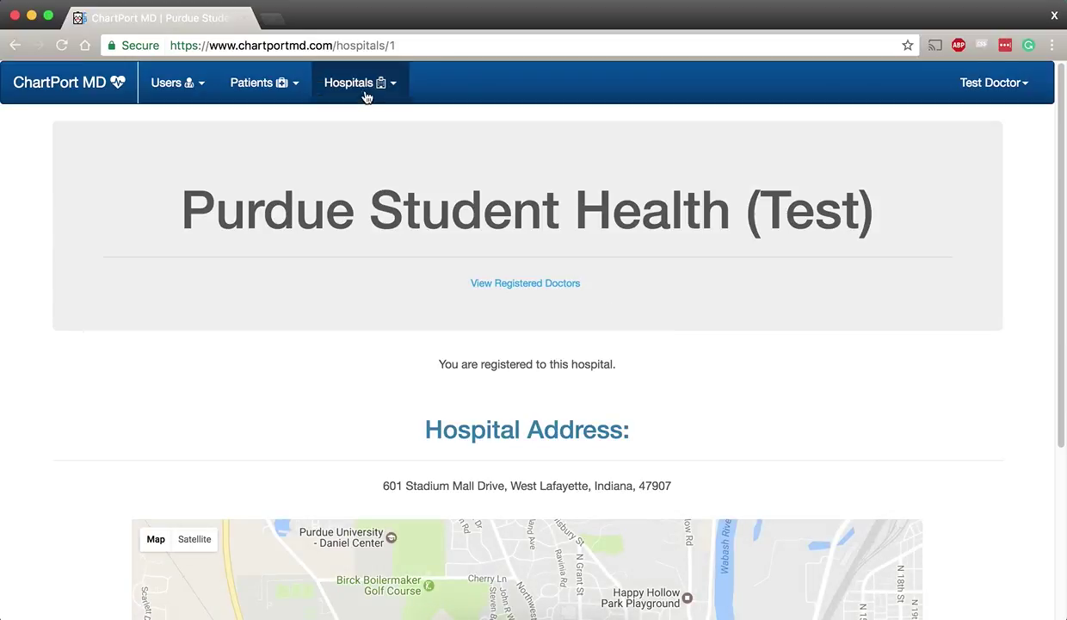
Append .json to the hospitals/1 address to load the hospital's encrypted JSON
left_click(418, 49)
key("End")
type(".json")
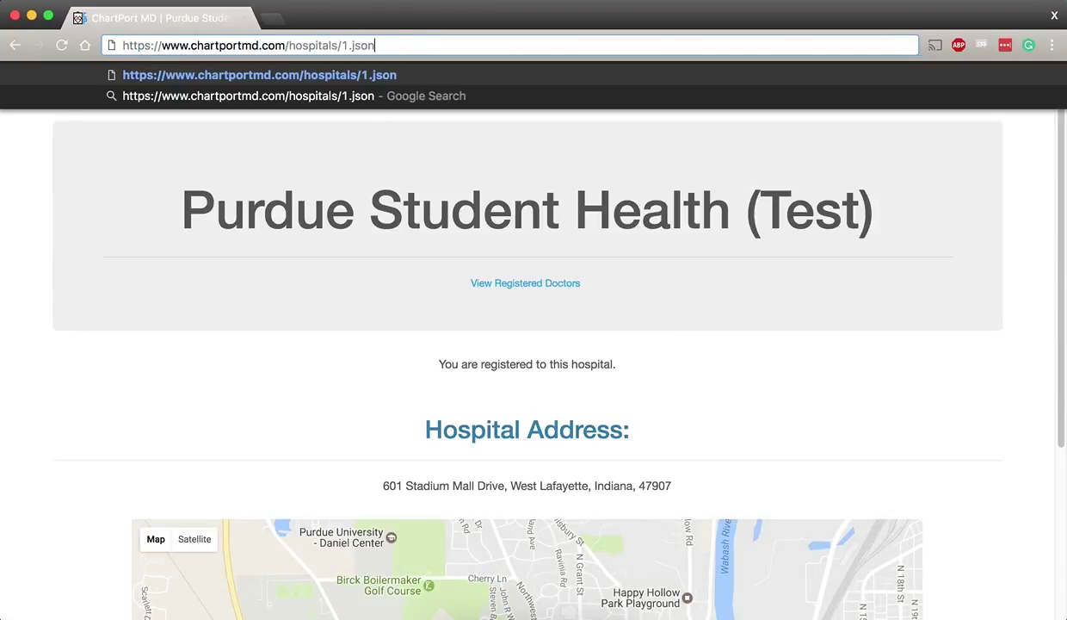
key("Return")
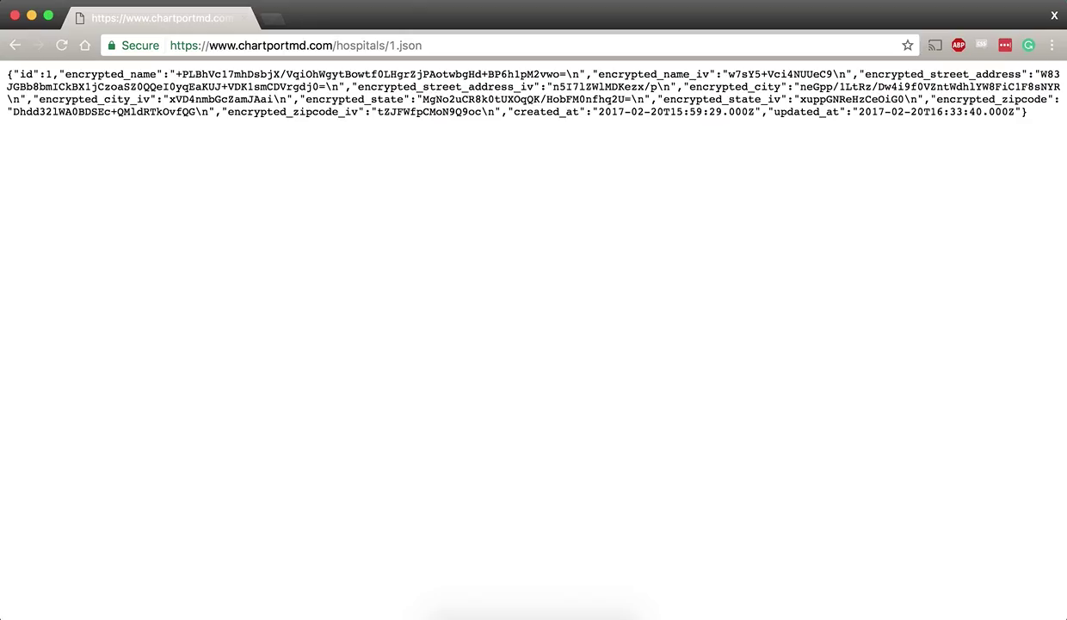